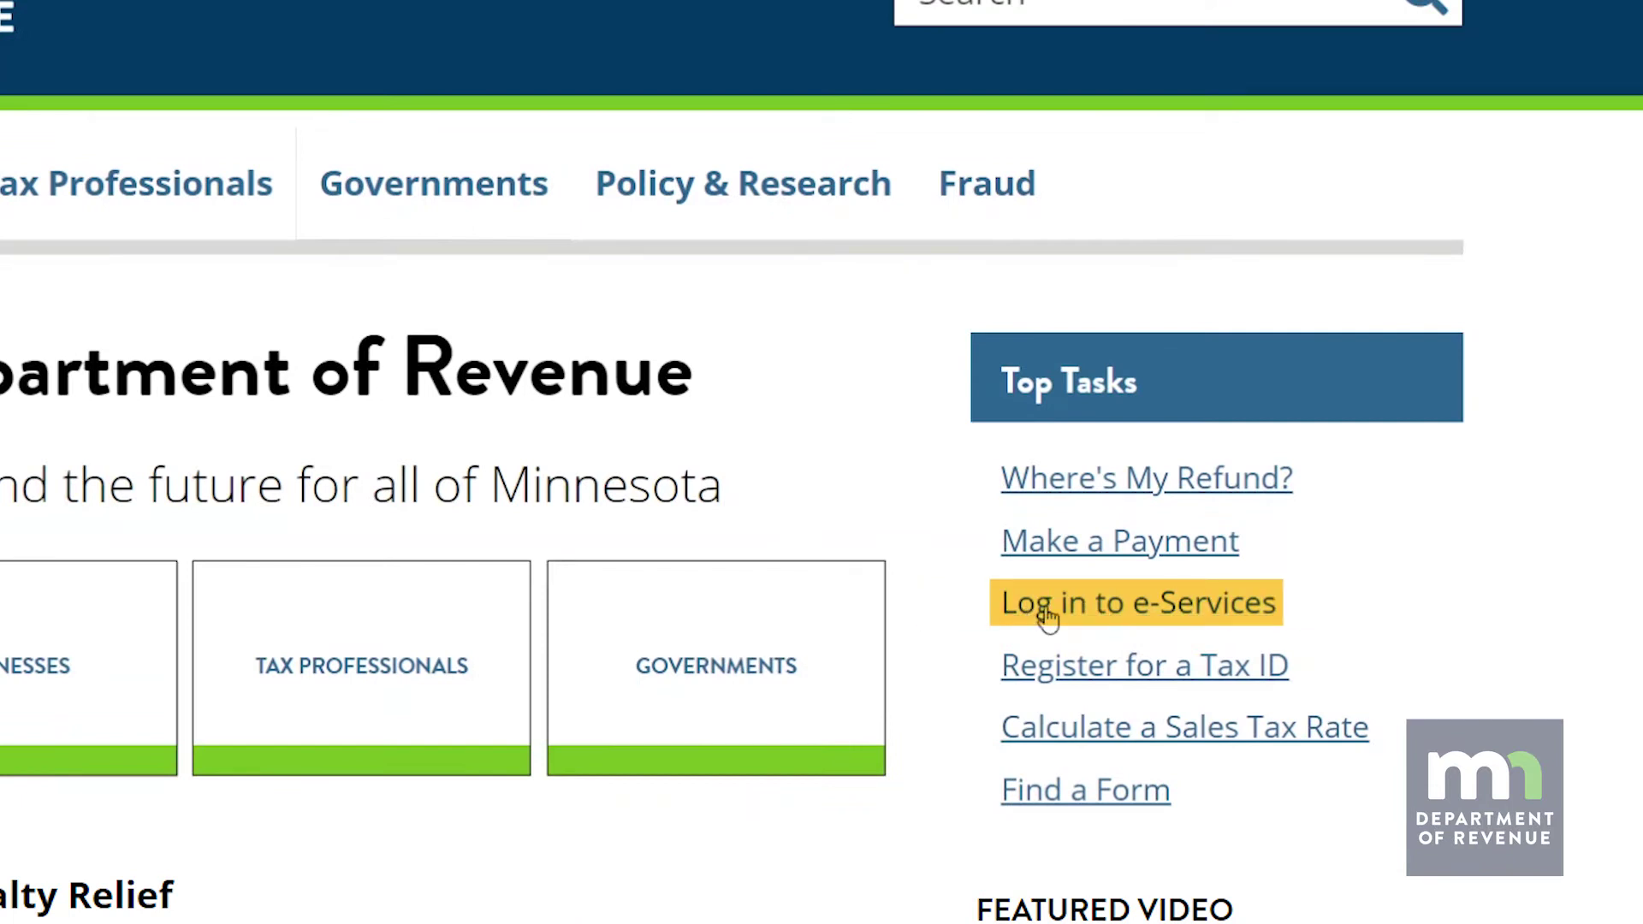
Go to the e-Services login page via 'Log in to e-Services' under Top Tasks.
click(1051, 617)
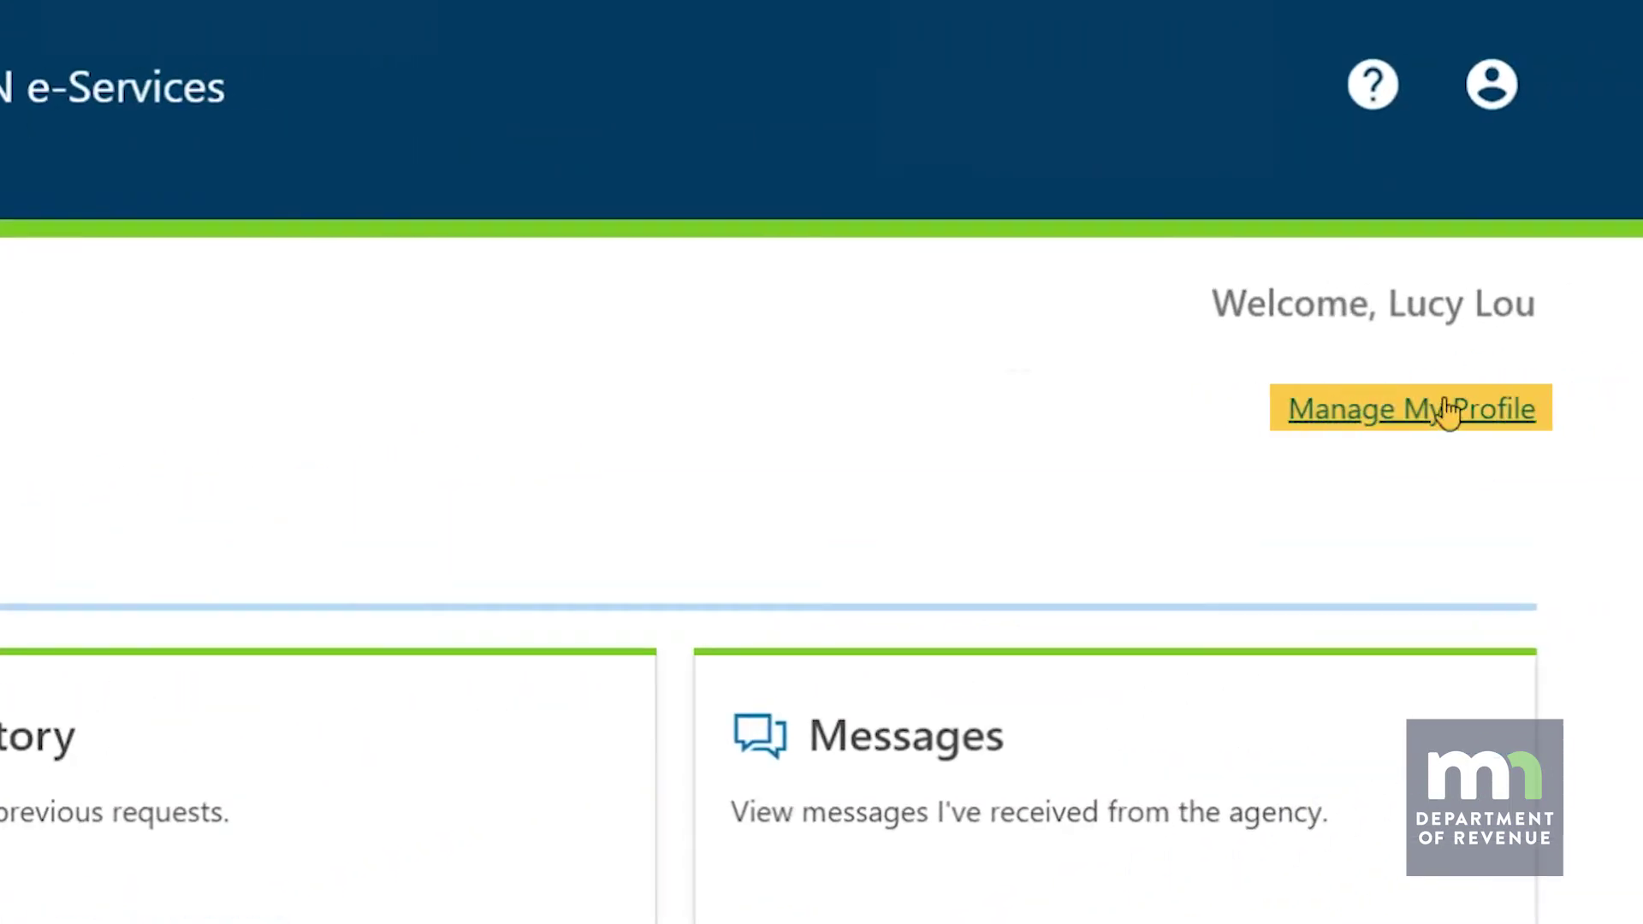
Open Manage My Profile, then view its Alerts and I Want To... task options.
click(1489, 87)
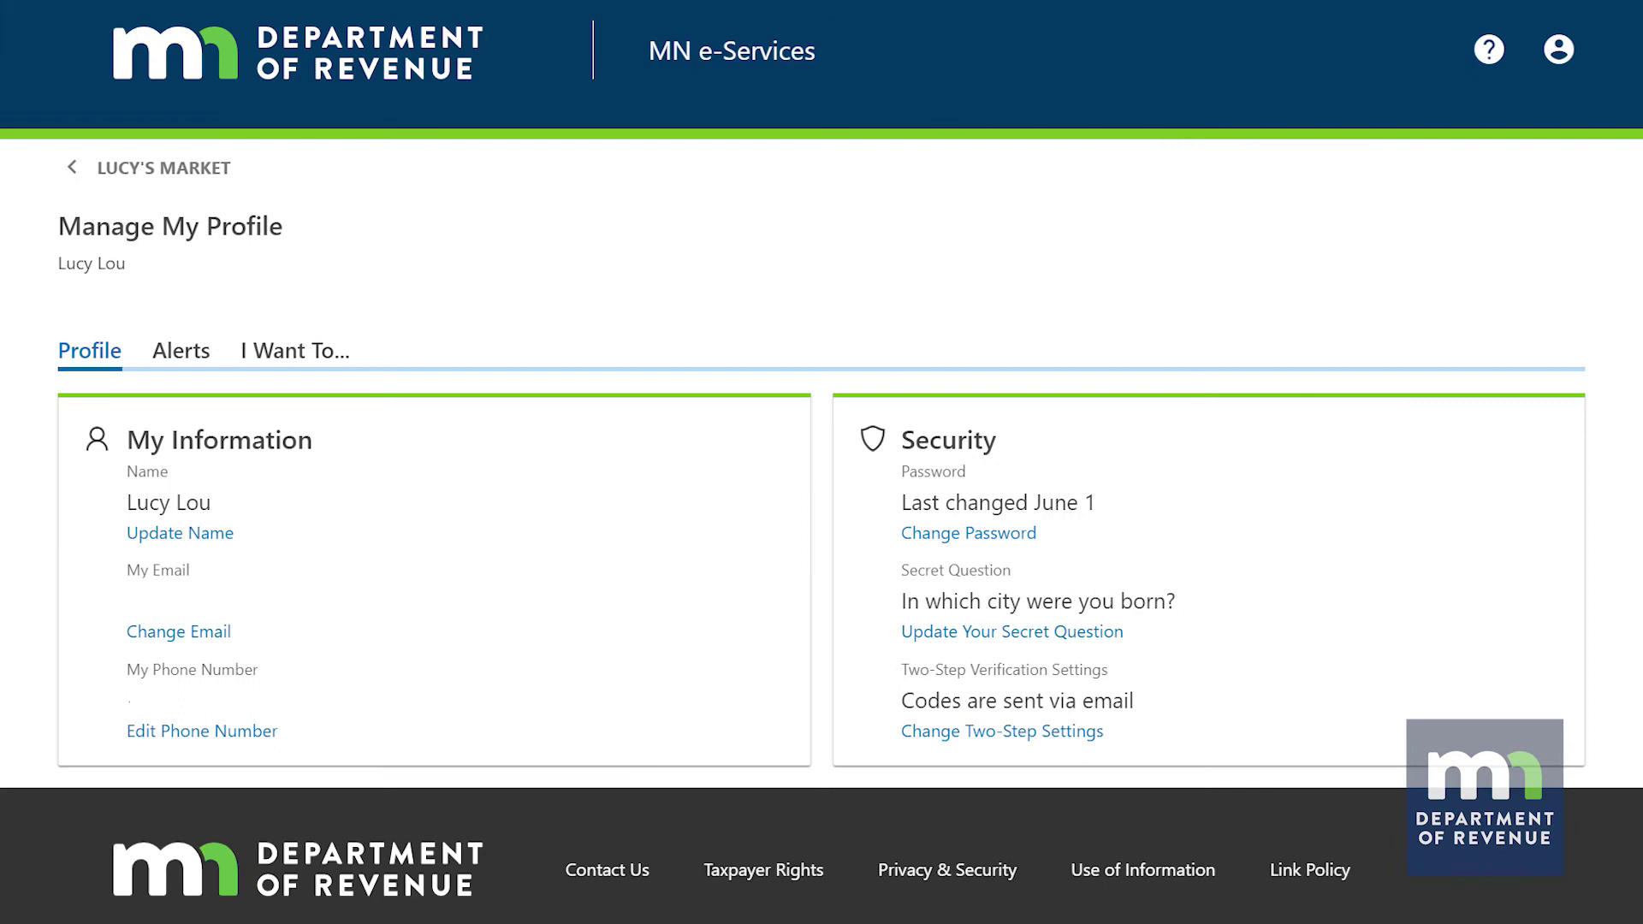
click(180, 351)
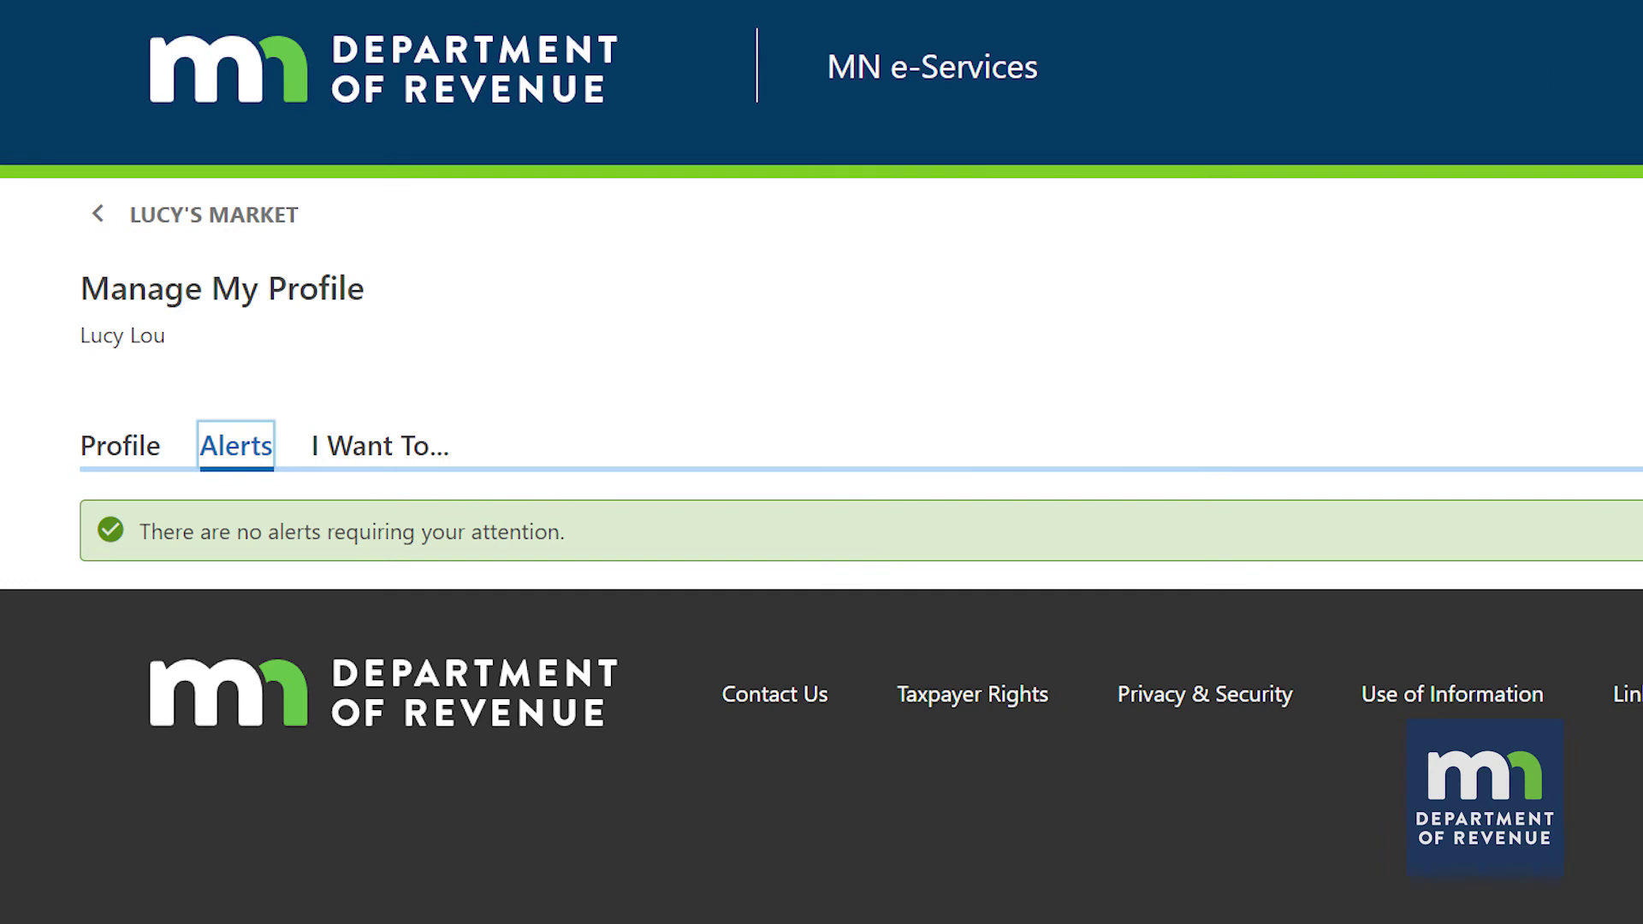
key(Right)
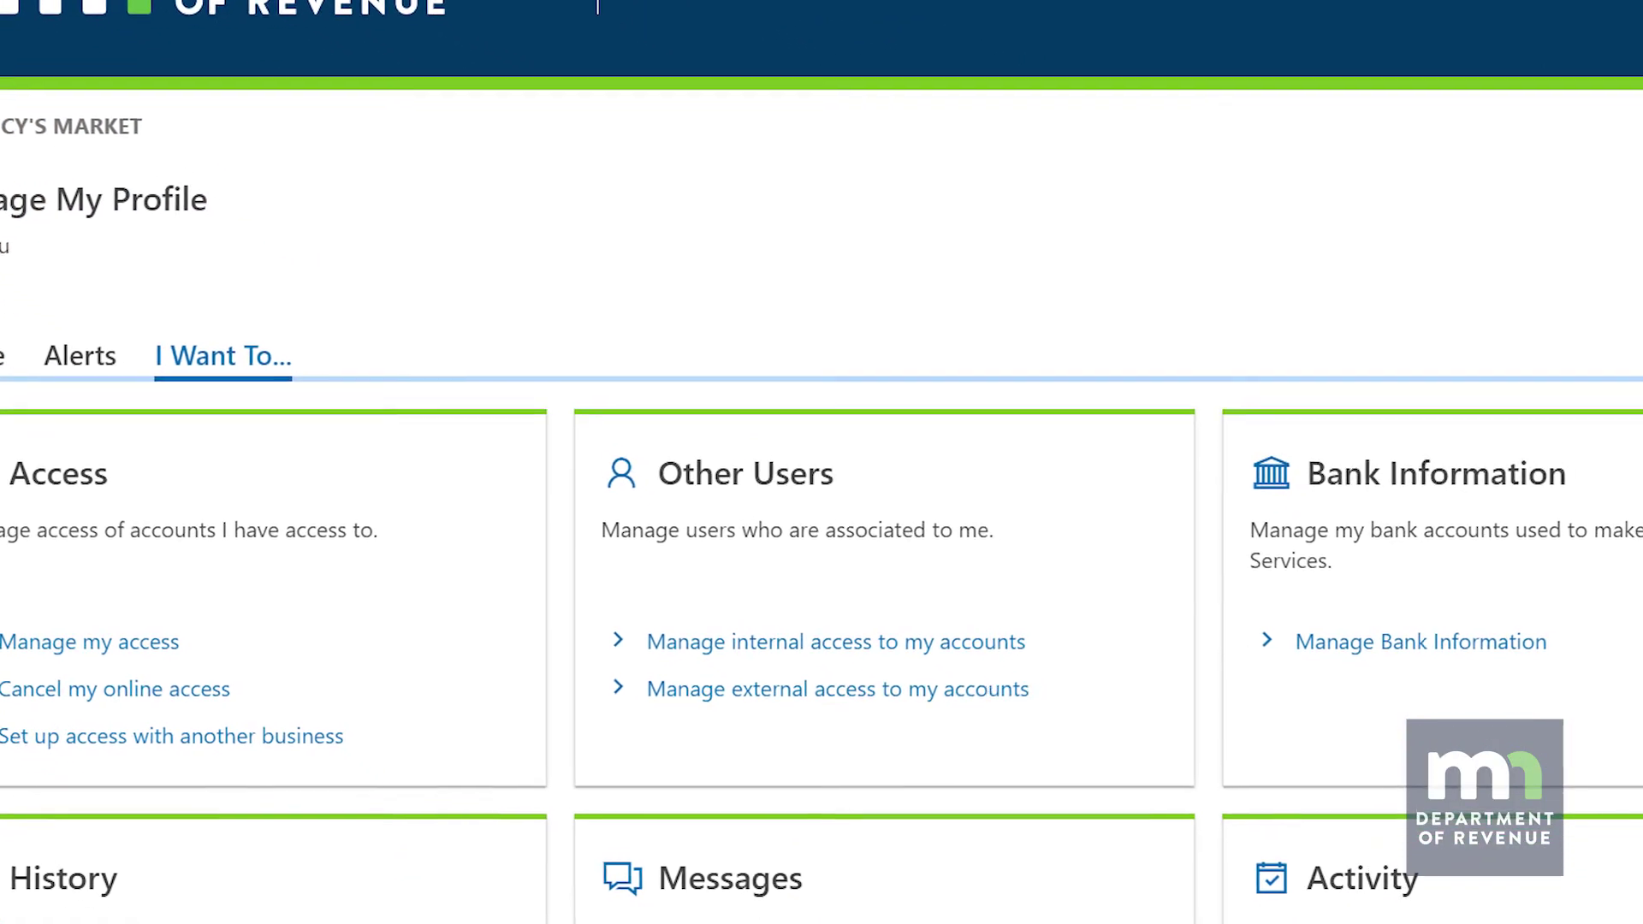